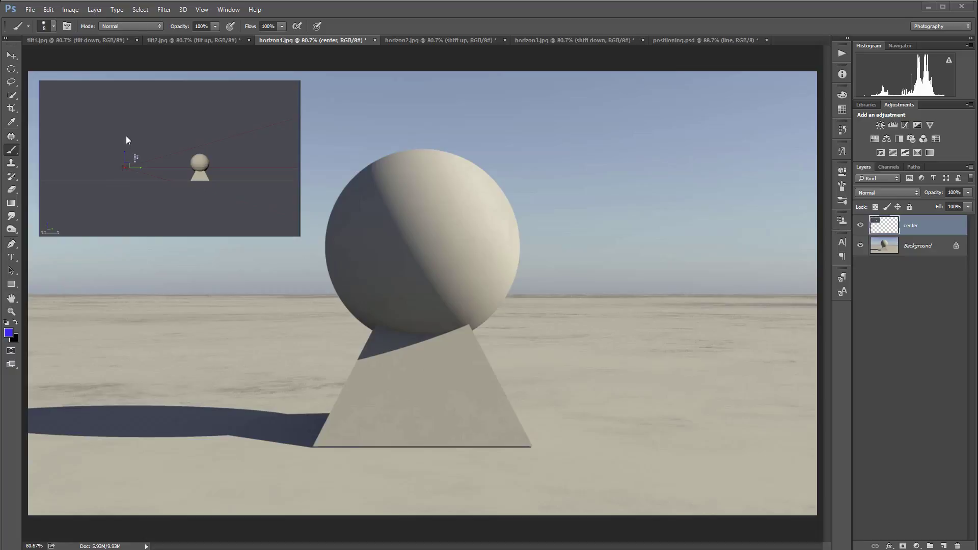
View the horizon2.jpg shift-up render, then the horizon3.jpg shift-down render.
left_click(427, 37)
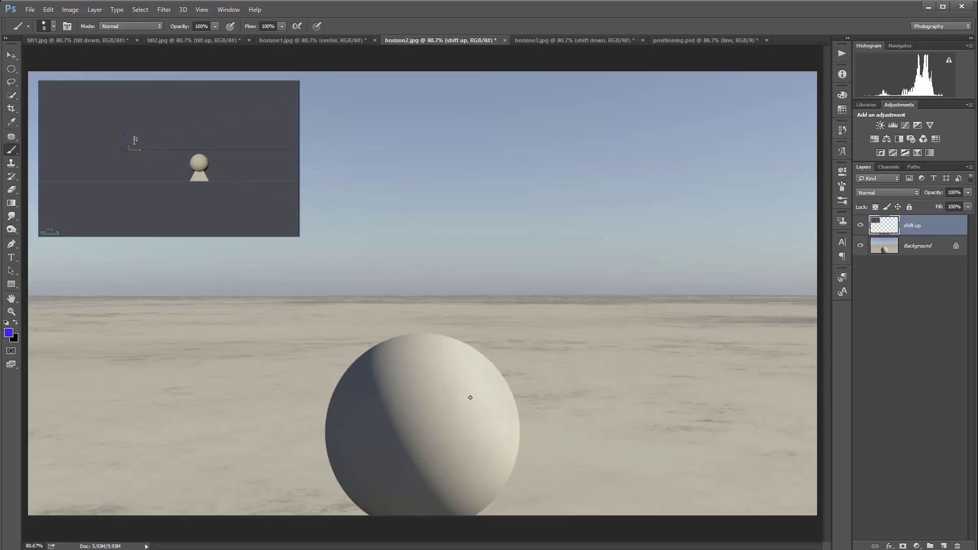
left_click(575, 41)
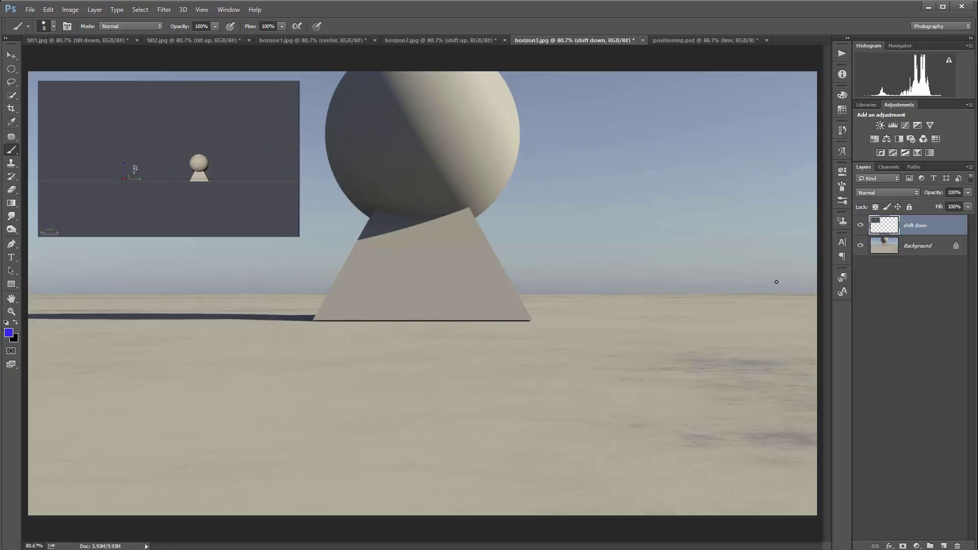
Compare tilt1.jpg with horizon1.jpg twice, ending on the horizon1.jpg centre render.
left_click(53, 41)
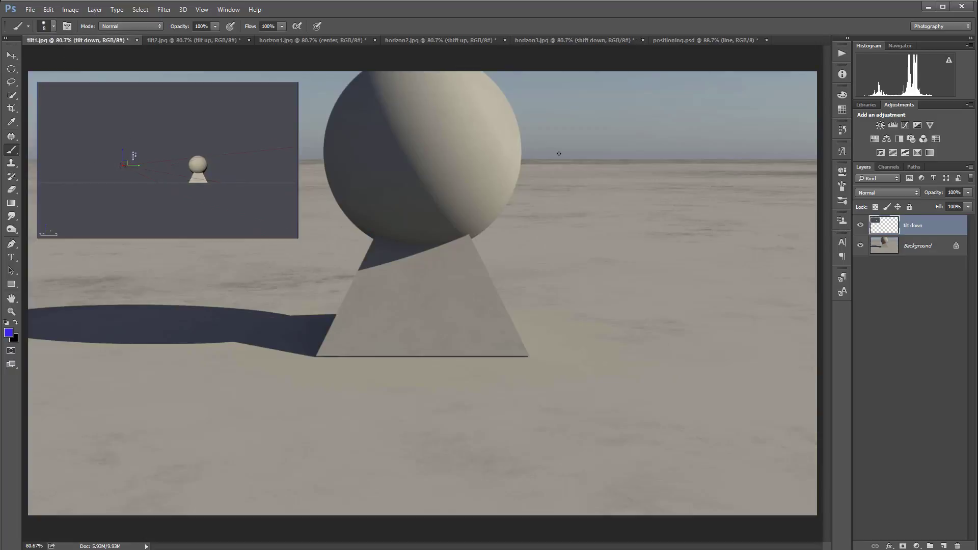
left_click(311, 40)
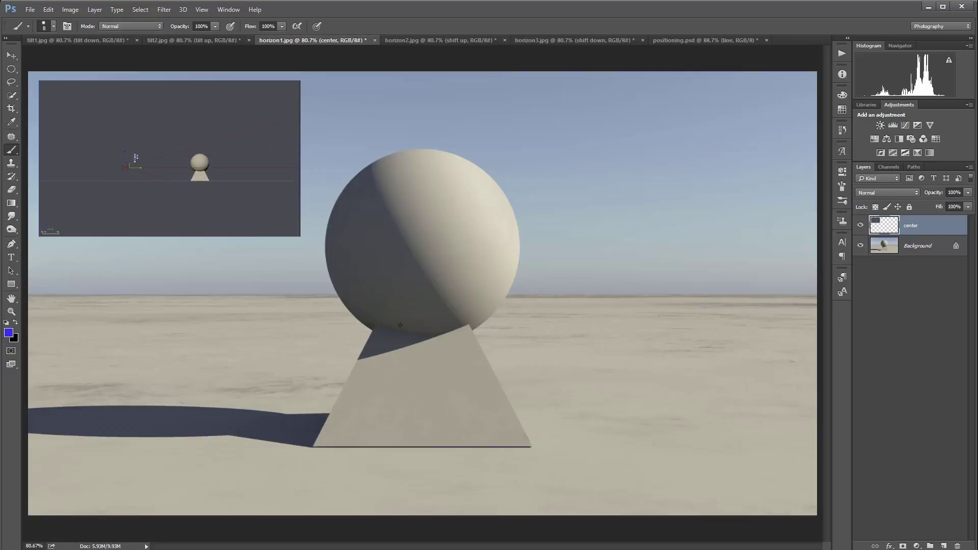
left_click(60, 40)
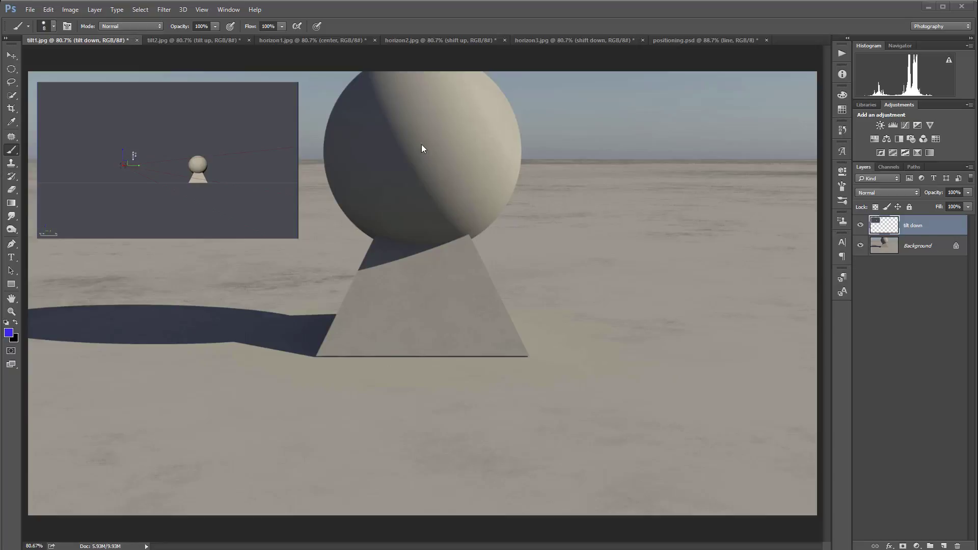
left_click(300, 40)
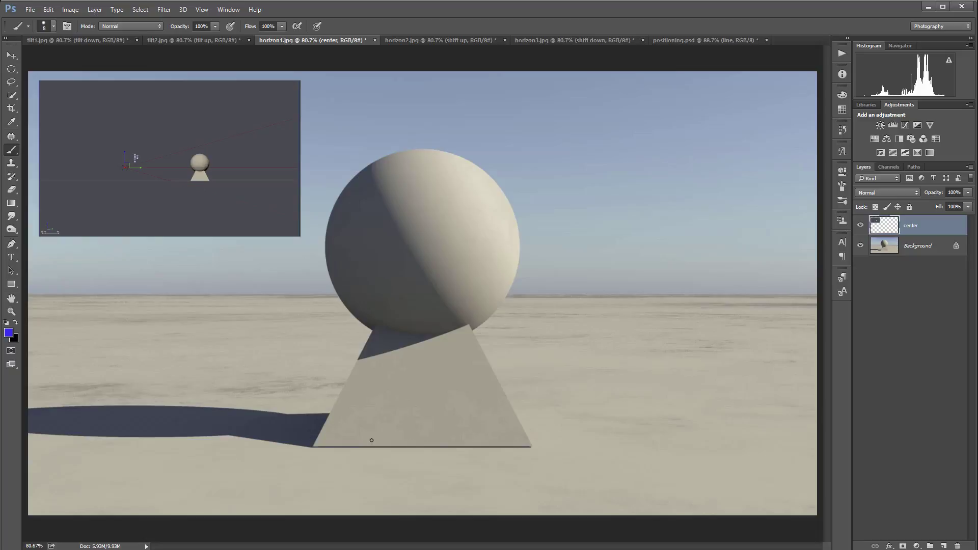
Bring up the tilt2.jpg tilt-up render.
left_click(177, 40)
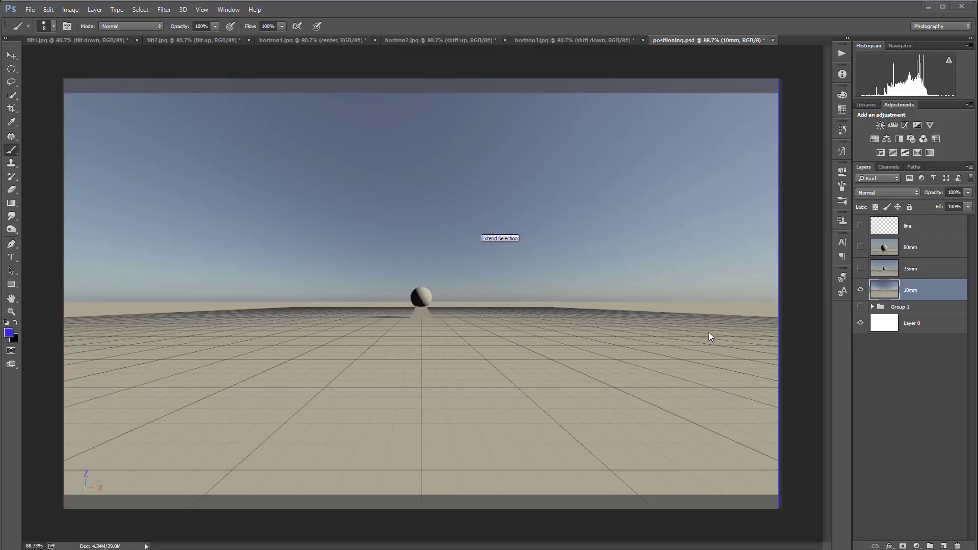
left_click(860, 269)
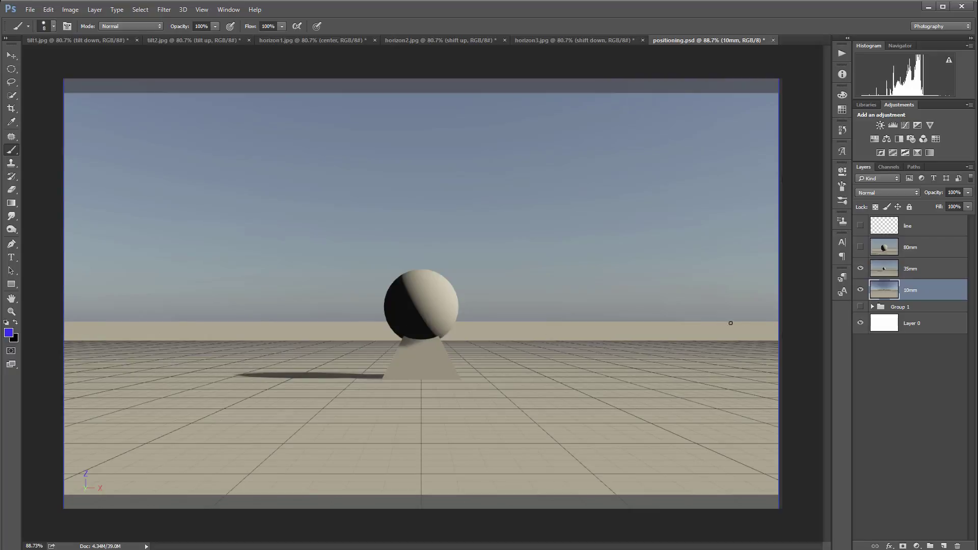
left_click(861, 247)
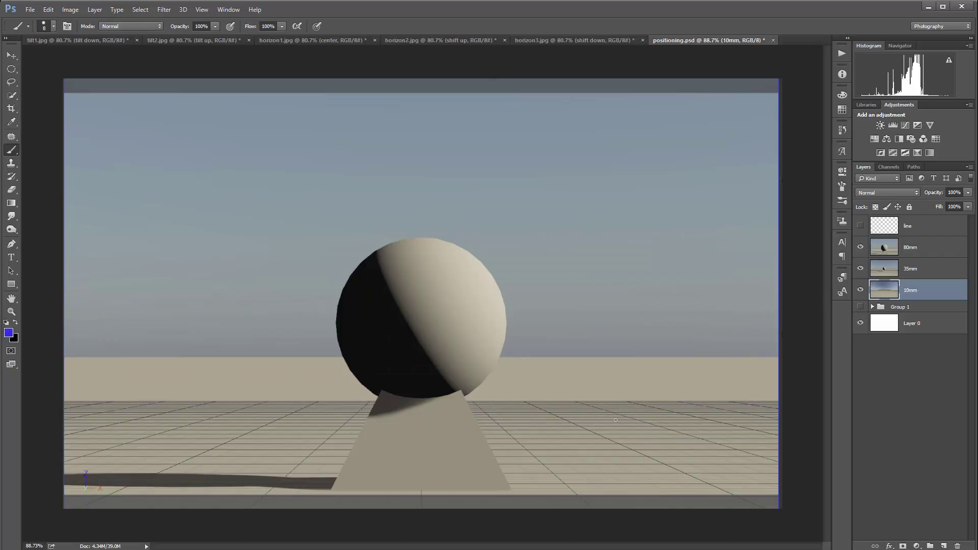
Show the blue line layer with the 35mm and 80mm layers, and select 80mm.
left_click(861, 248)
left_click(860, 269)
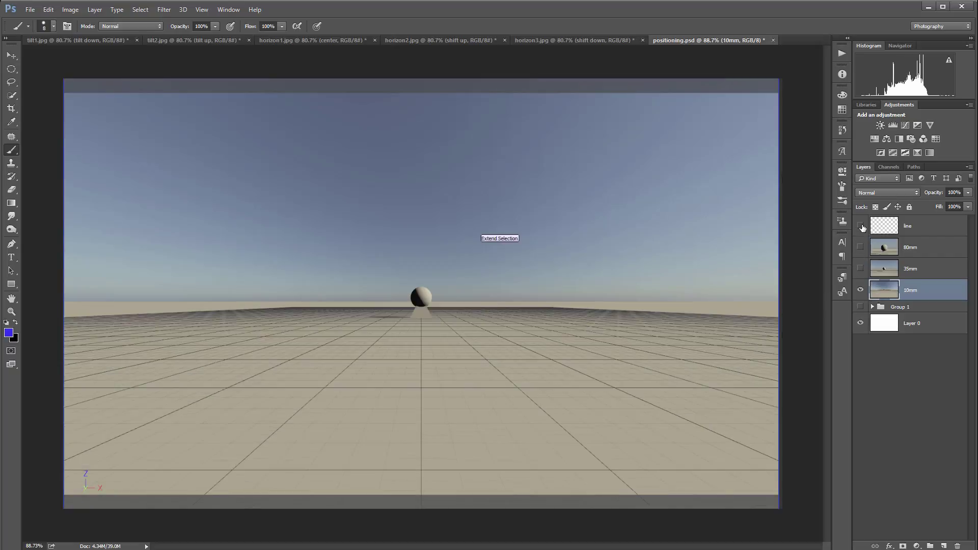
left_click(860, 226)
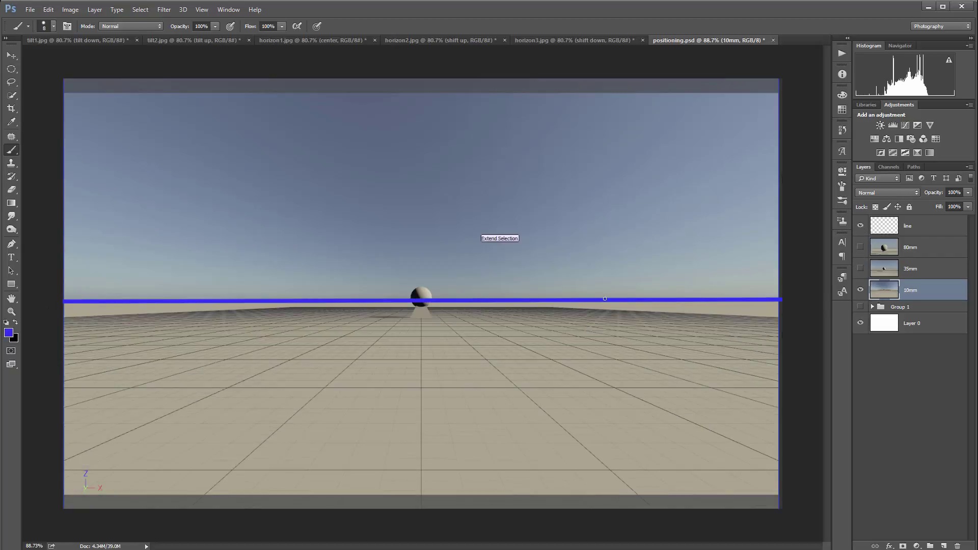
left_click(861, 269)
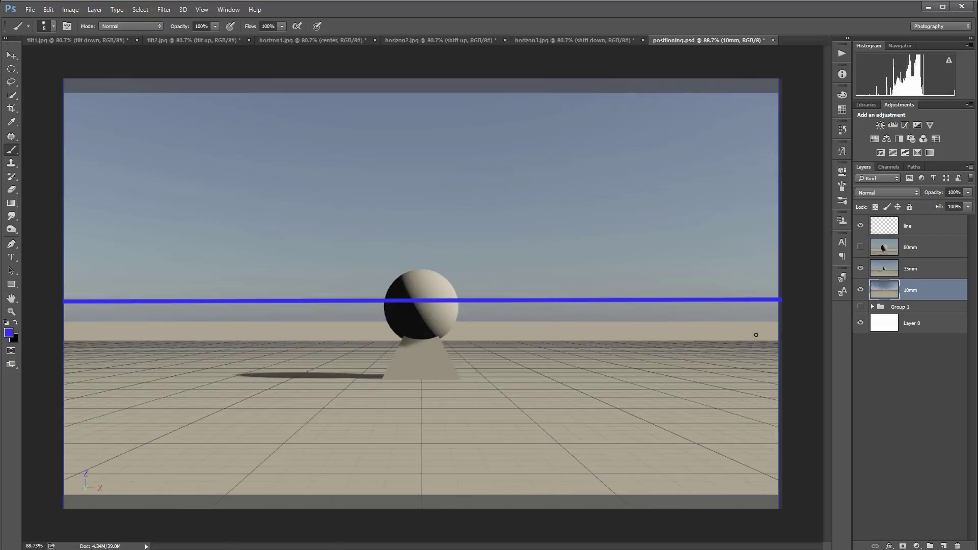
left_click(858, 247)
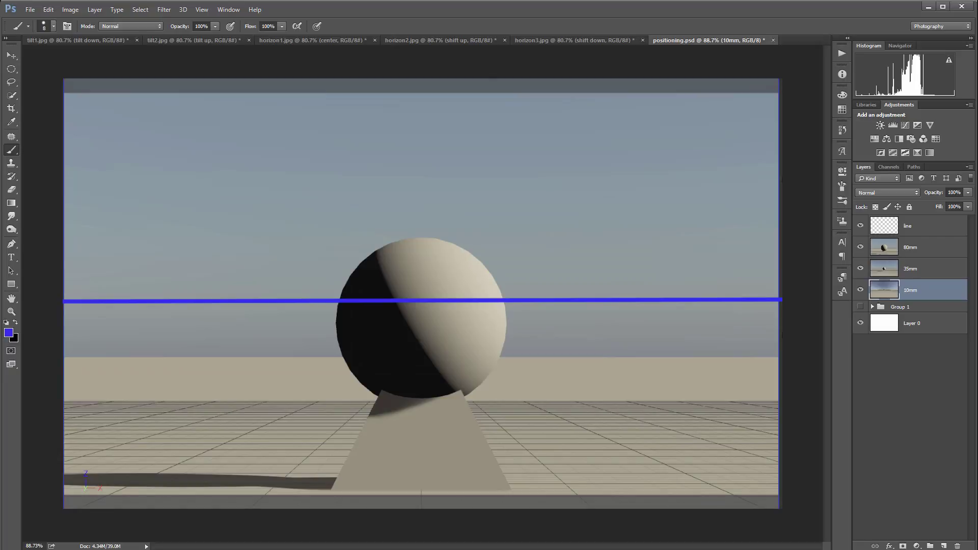
left_click(939, 248)
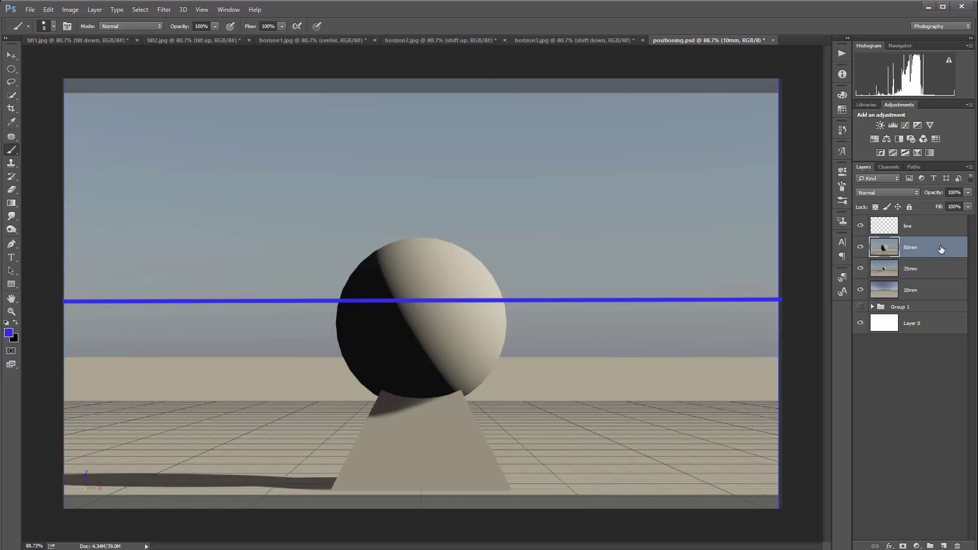
Lower the 80mm layer's opacity to about 43% and the 35mm layer's to 61%.
left_click(970, 193)
left_click_drag(969, 204, 939, 203)
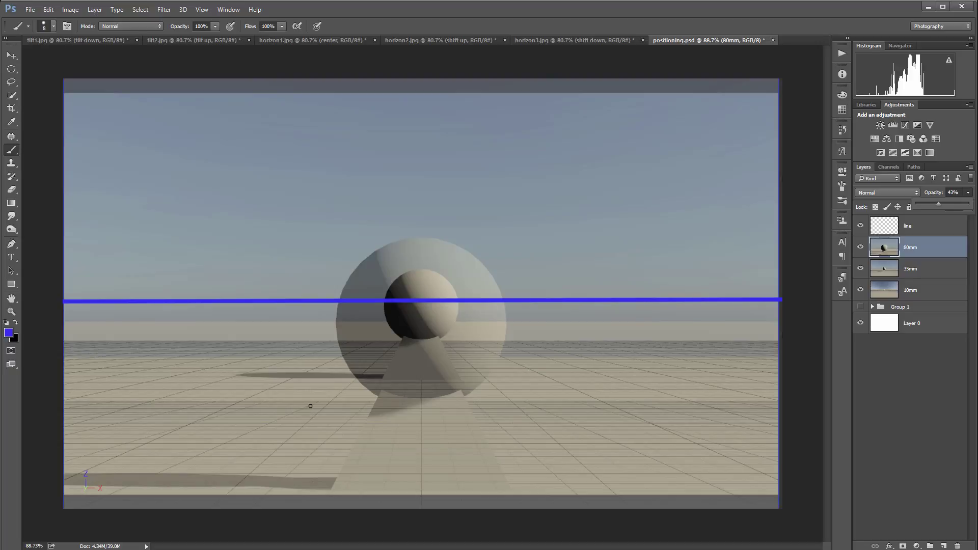
left_click(925, 272)
left_click(966, 192)
left_click_drag(969, 203, 949, 206)
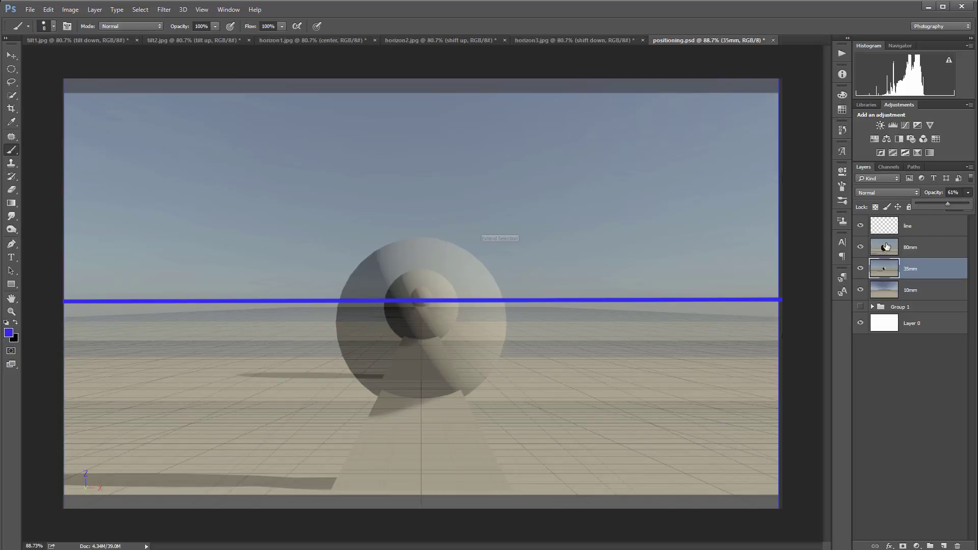
Return the 35mm layer to 100% opacity, show both renders, and hide the line layer.
left_click(861, 247)
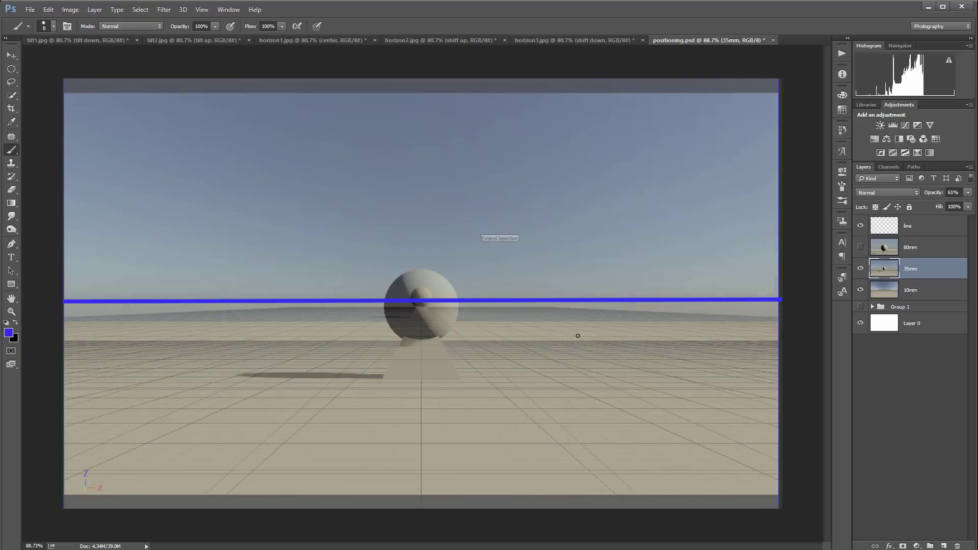
left_click(861, 269)
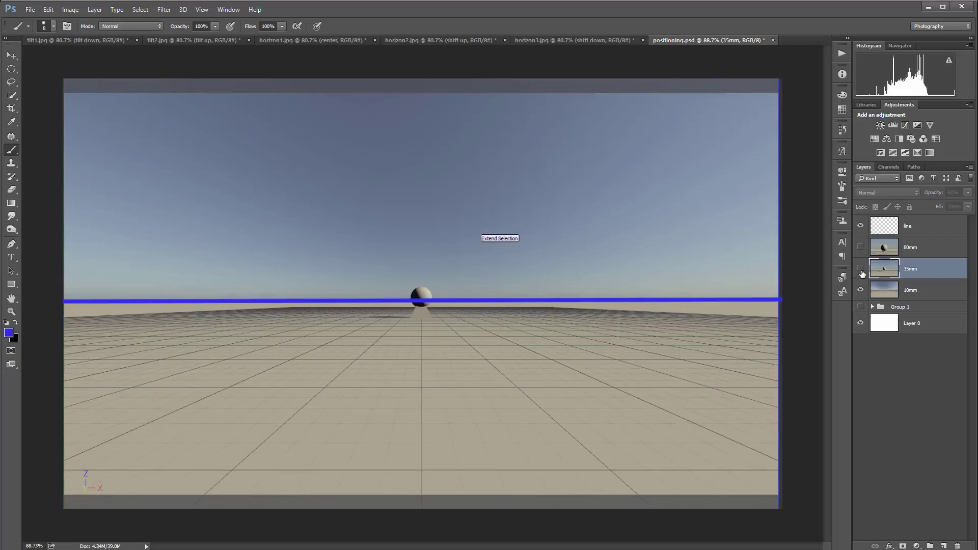
left_click(861, 269)
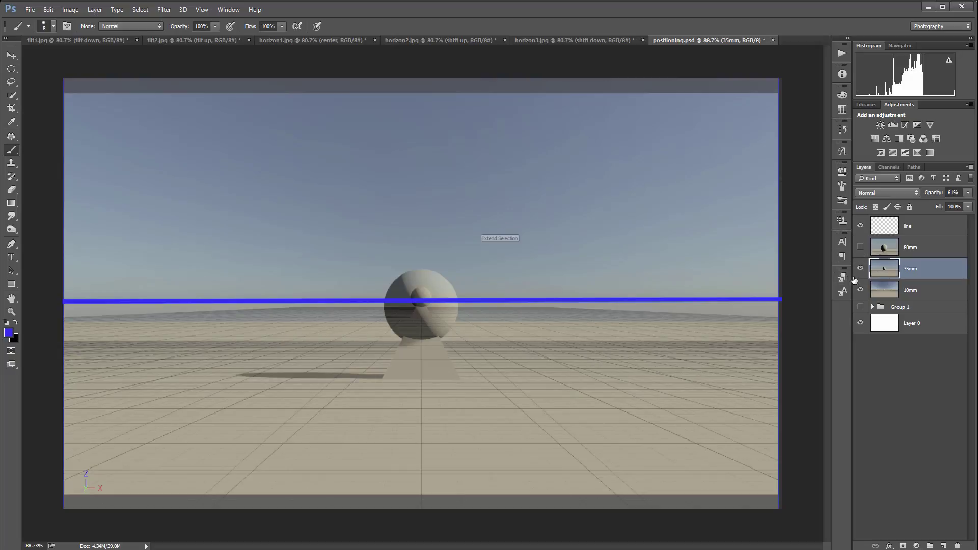
left_click(968, 193)
left_click_drag(949, 201, 971, 202)
left_click(861, 248)
left_click(861, 249)
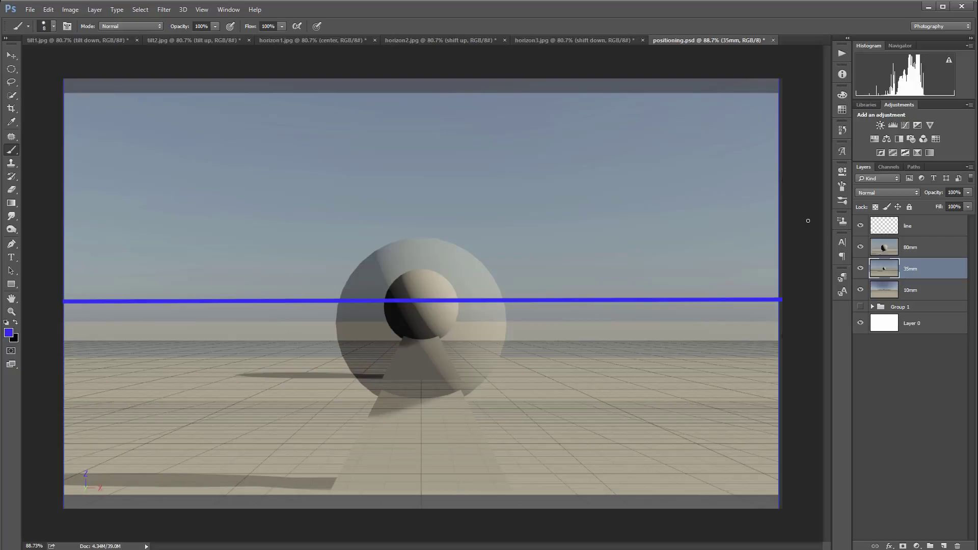
left_click(861, 225)
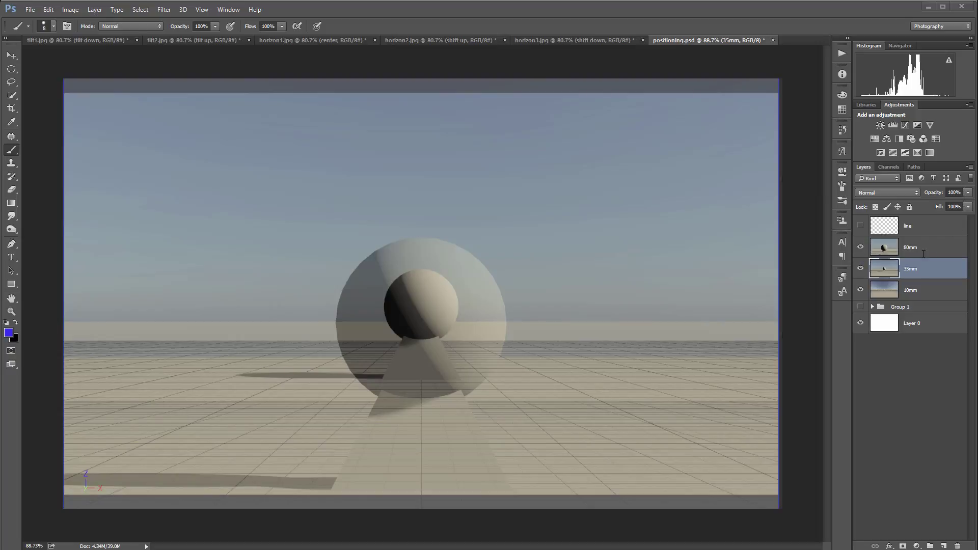
Set the 80mm layer's opacity back to 100%.
left_click(945, 248)
left_click(968, 193)
left_click_drag(942, 203, 970, 204)
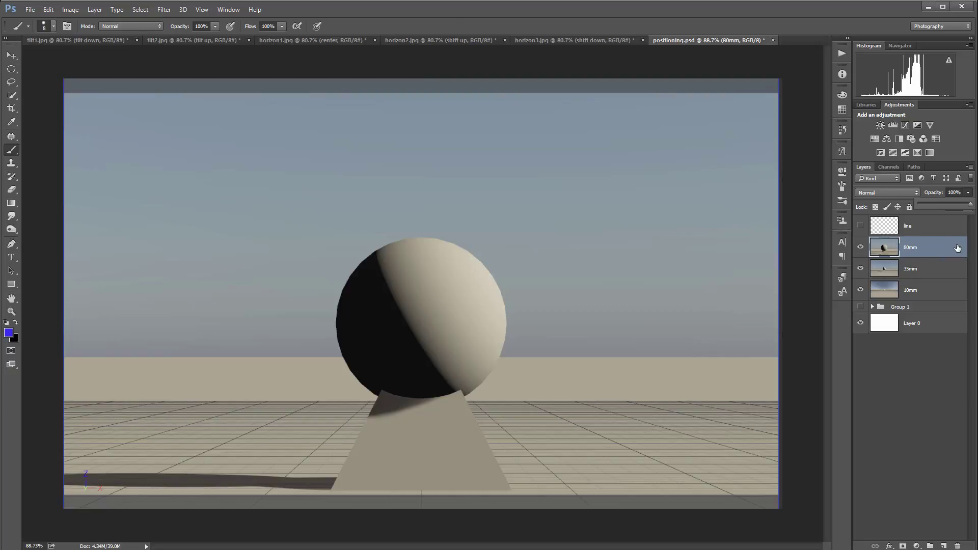
left_click(933, 246)
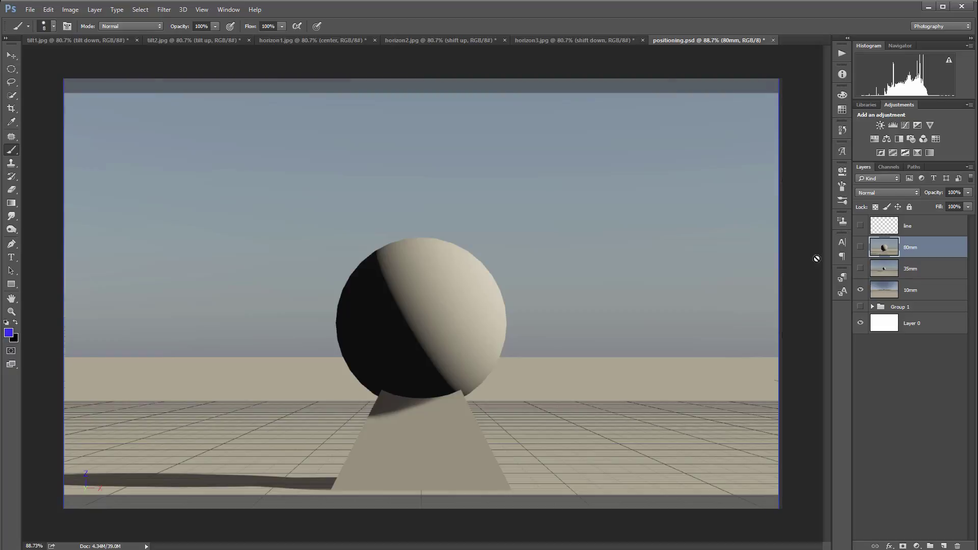
Turn off the 80mm and 35mm layers, leaving only the 10mm render visible.
left_click_drag(861, 248, 861, 269)
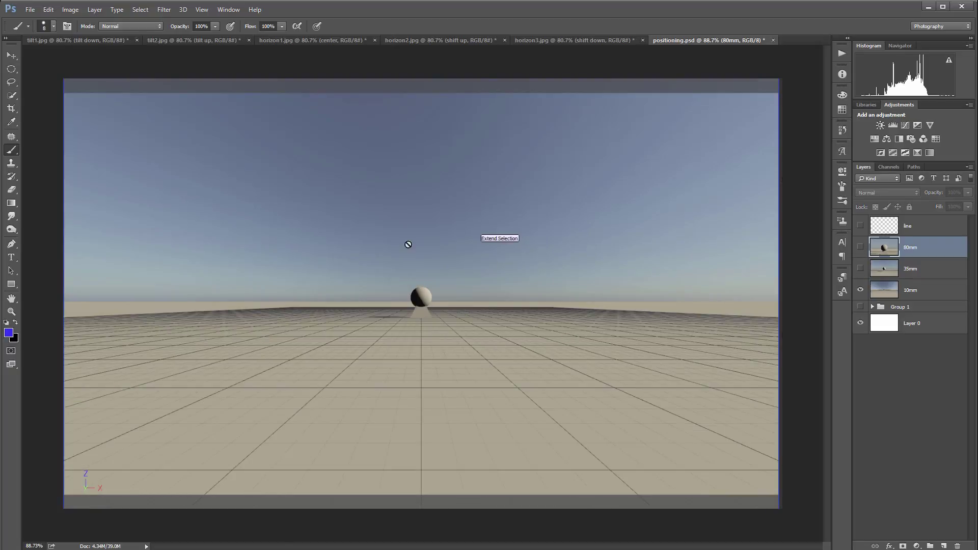
left_click_drag(897, 242, 393, 334)
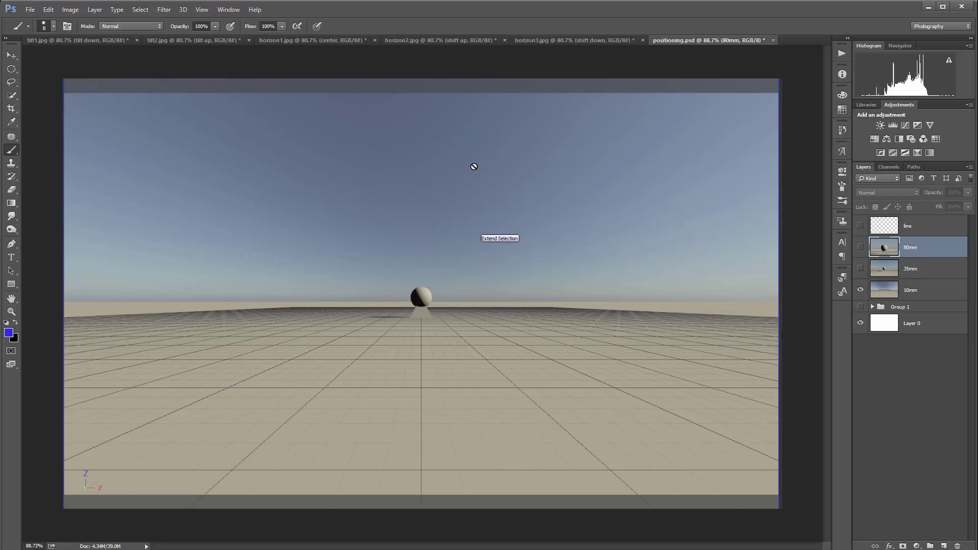